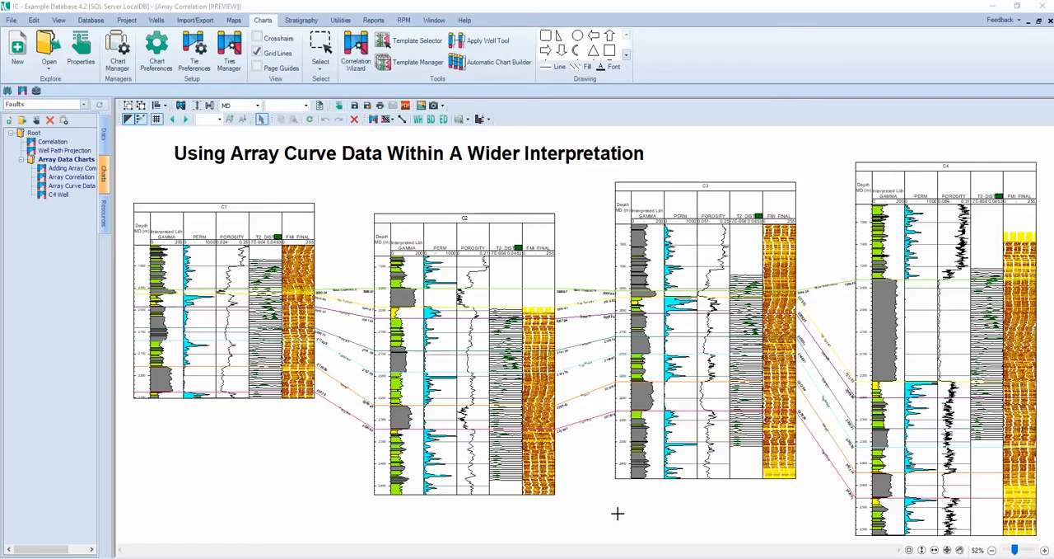
Step: Switch to IP and open the export of the Aphrodite well's Schlumberger FMI image tool to a curve
click(364, 552)
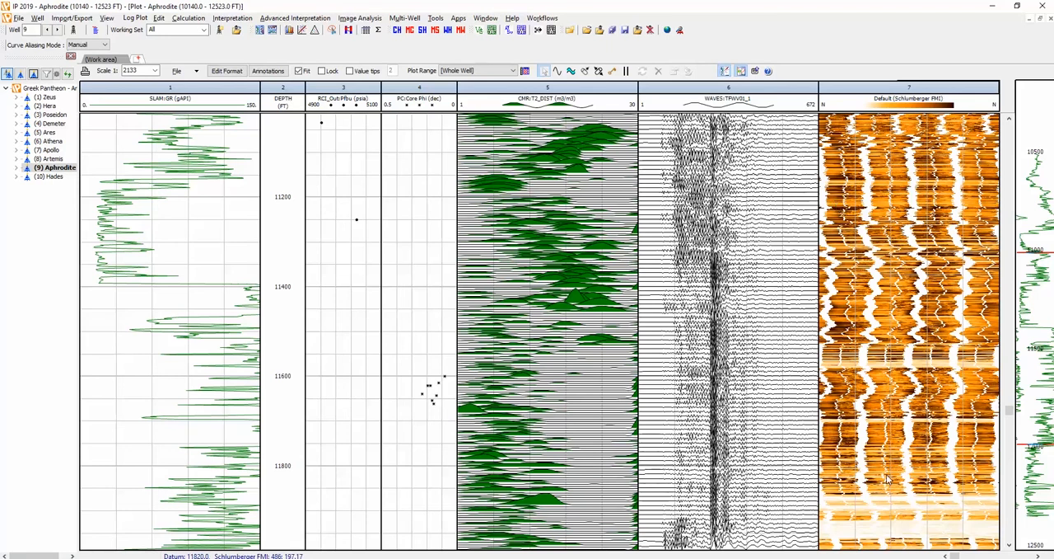
click(360, 18)
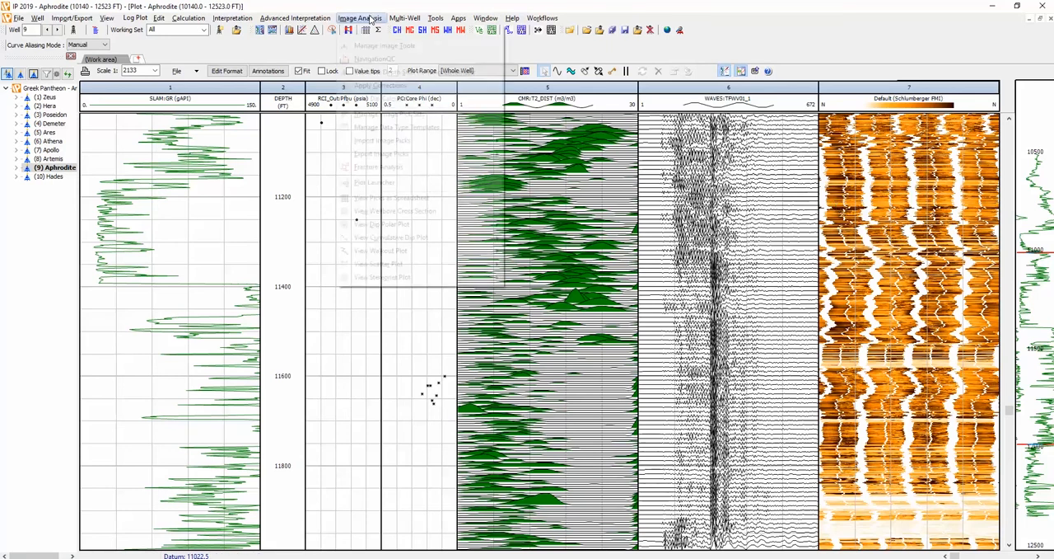
click(380, 46)
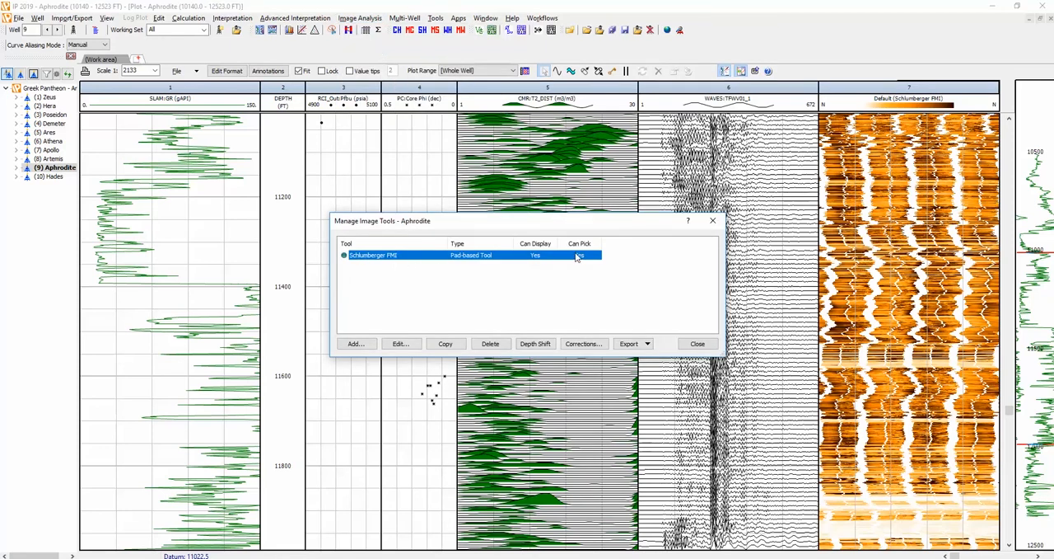
click(633, 345)
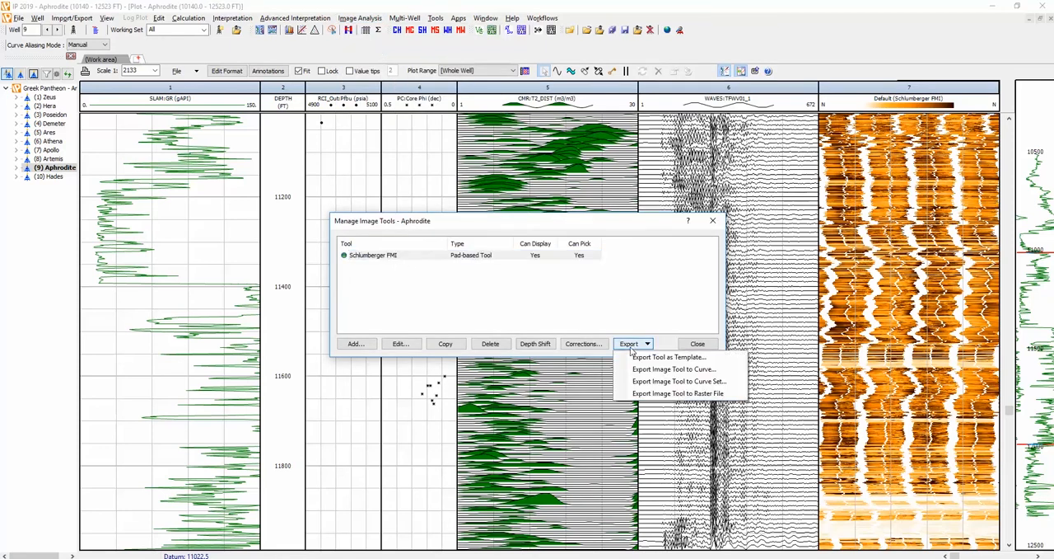
click(659, 371)
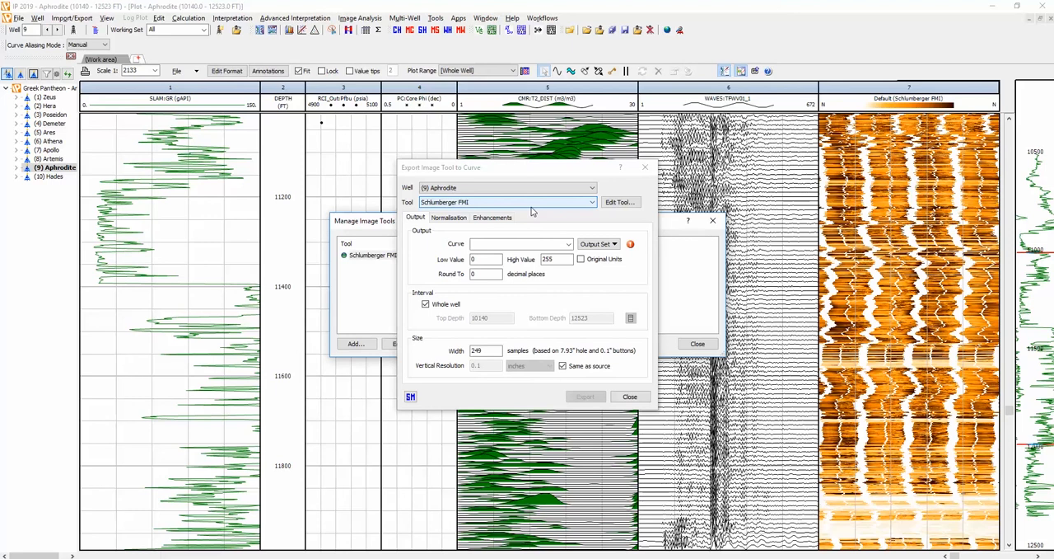
Step: Choose FMI:FINAL_FMI as the output curve, review the normalisation settings and export the image tool
click(567, 247)
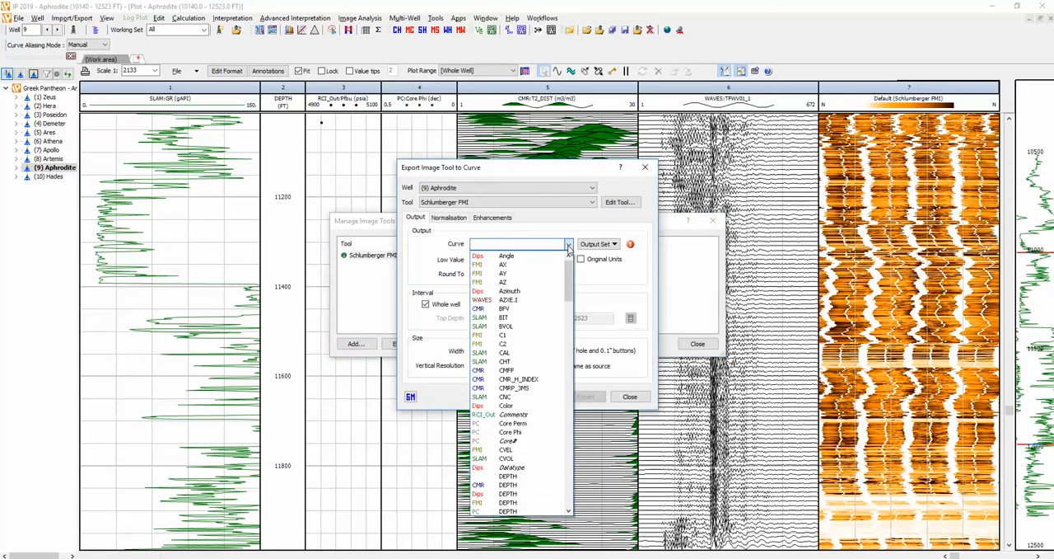
drag(570, 267, 574, 333)
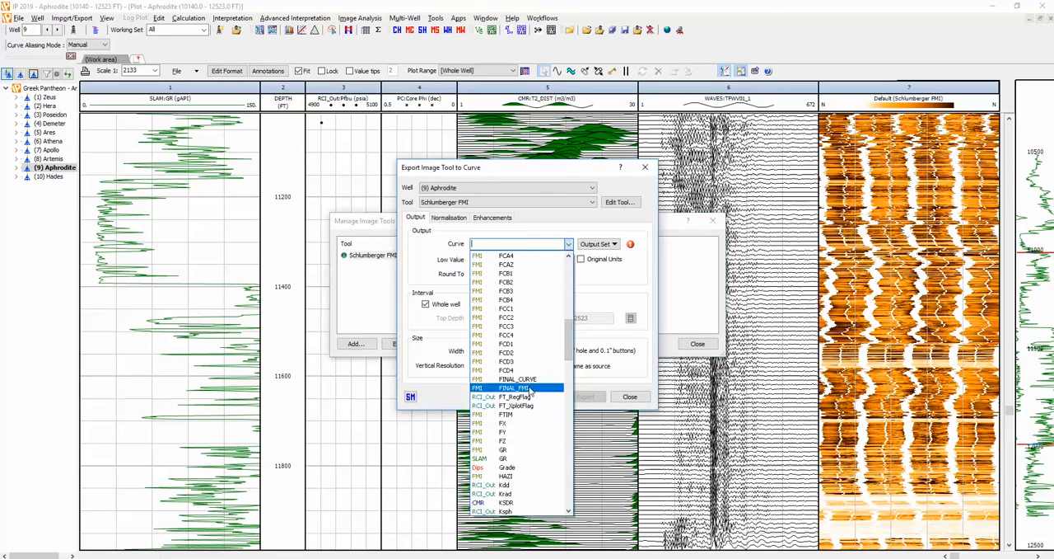
click(531, 389)
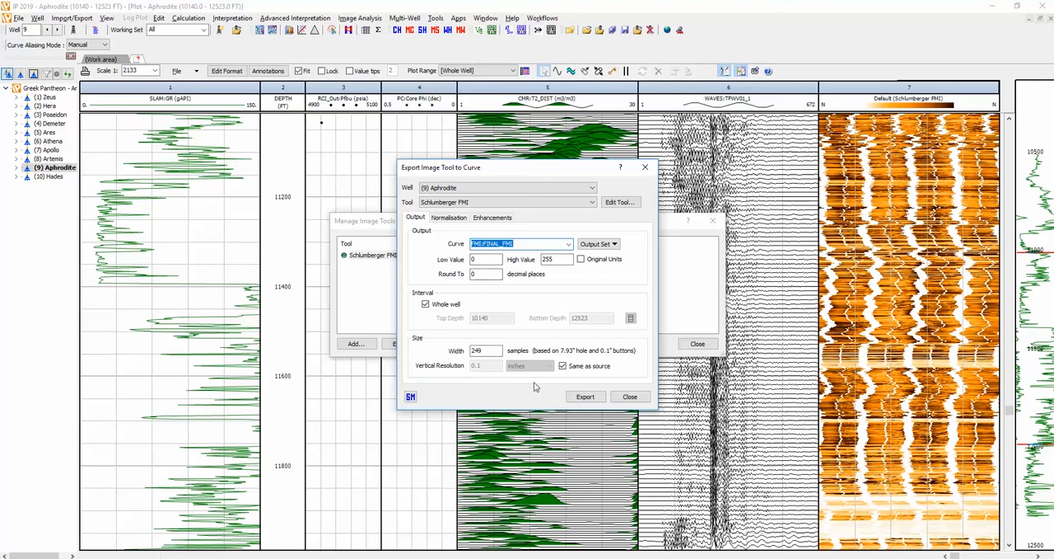
click(445, 222)
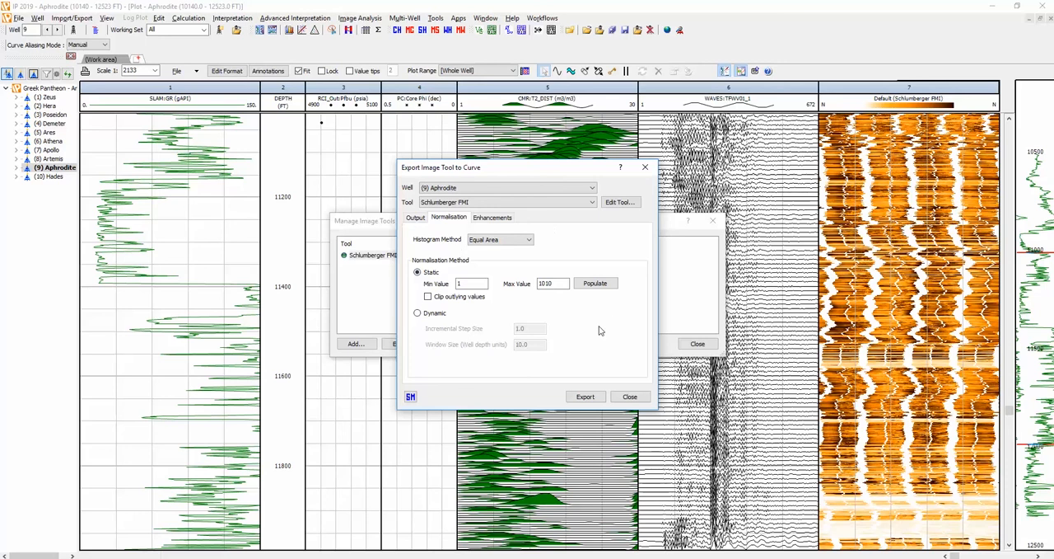
click(585, 396)
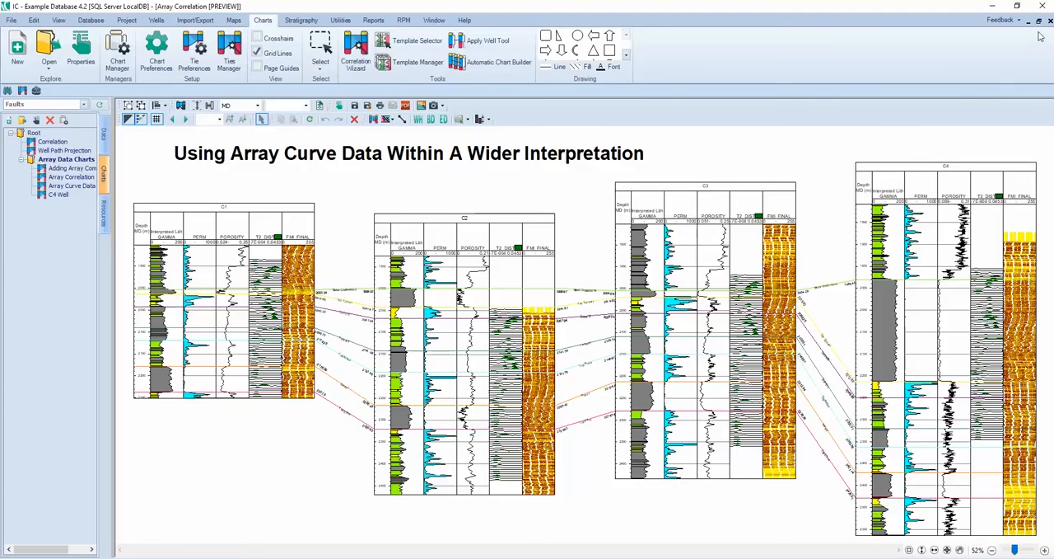
Step: In IC, close the Array Correlation chart and insert a panel with an Array log composite in the C4 well
click(1050, 21)
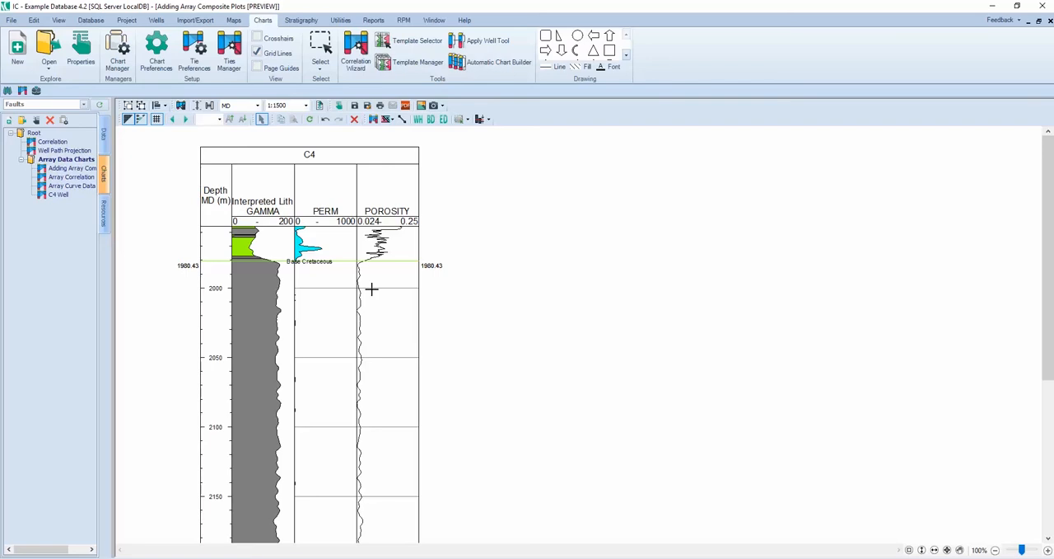
right_click(400, 158)
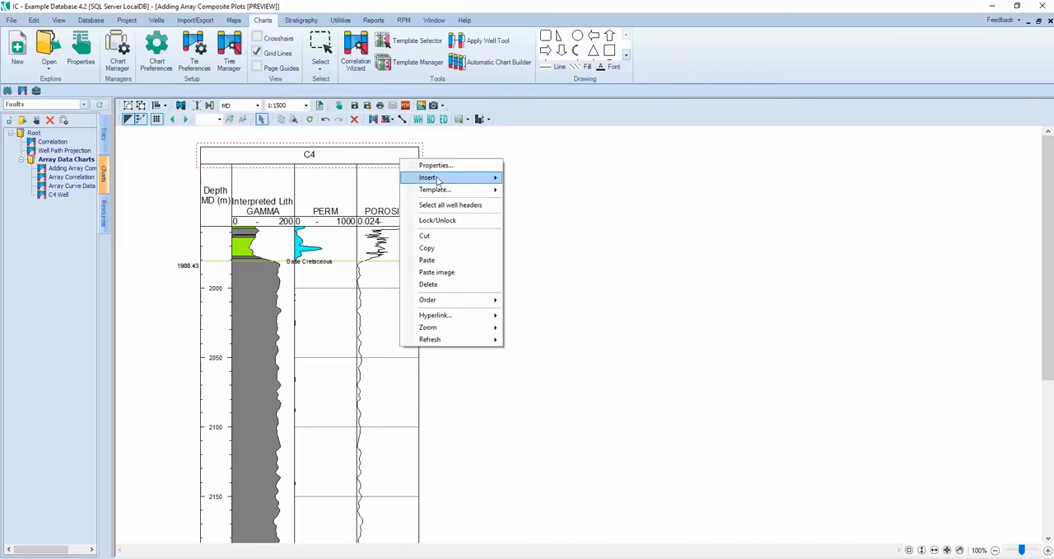
mouse_move(439, 179)
click(564, 222)
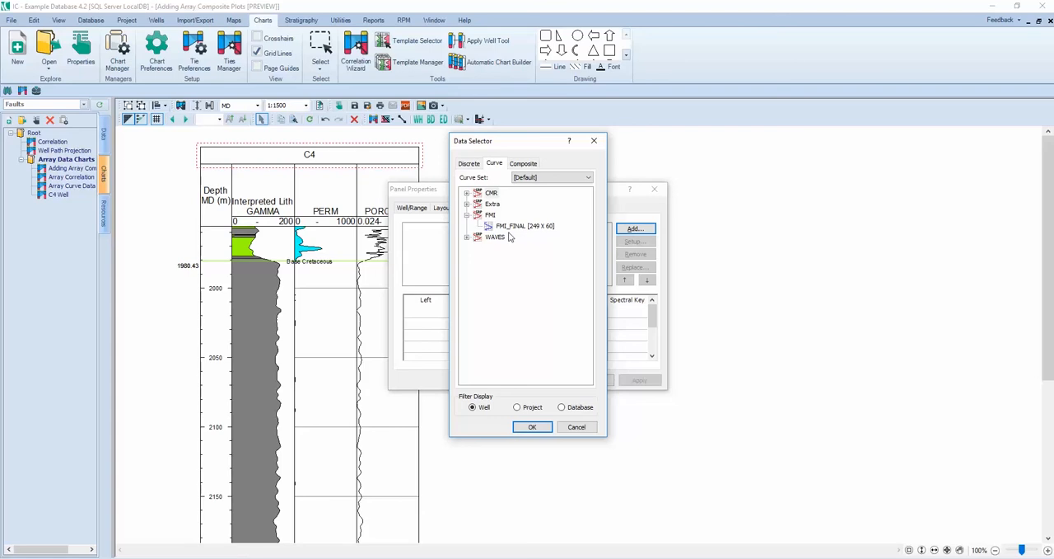
click(522, 164)
click(497, 210)
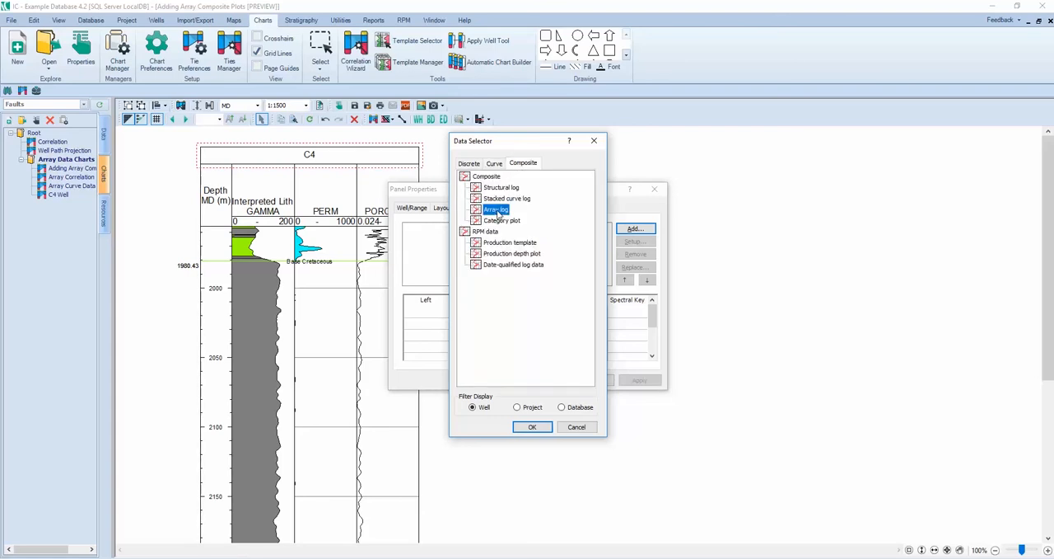
click(532, 427)
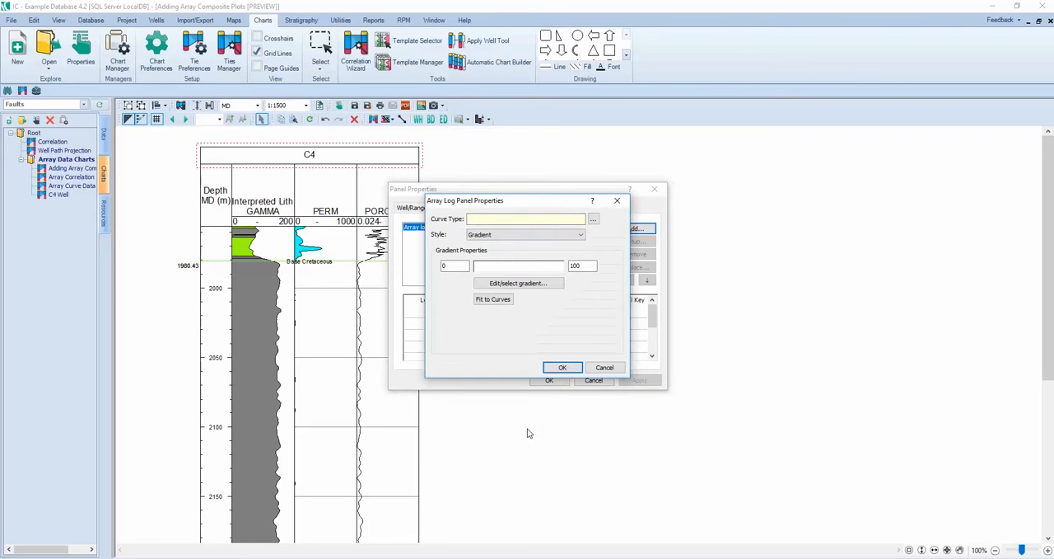
Step: Assign the FMI_FINAL curve to the array log with the Gradient style and open its colour gradient for editing
click(594, 220)
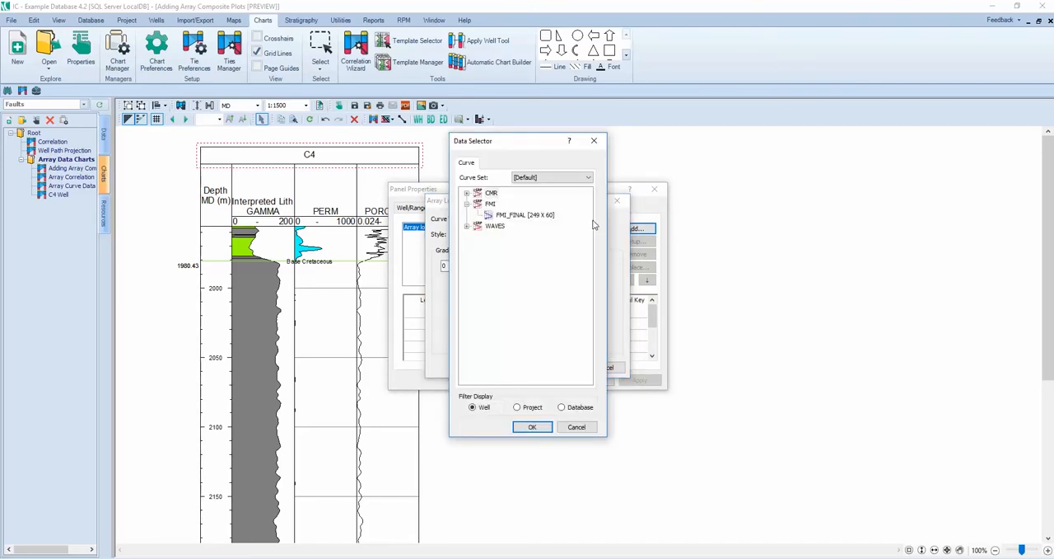
click(531, 217)
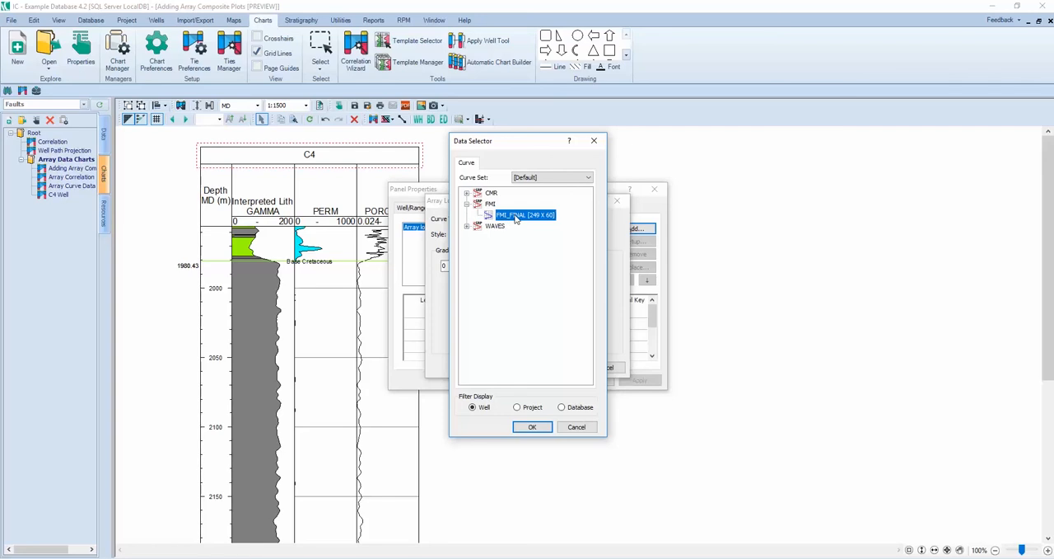
click(533, 427)
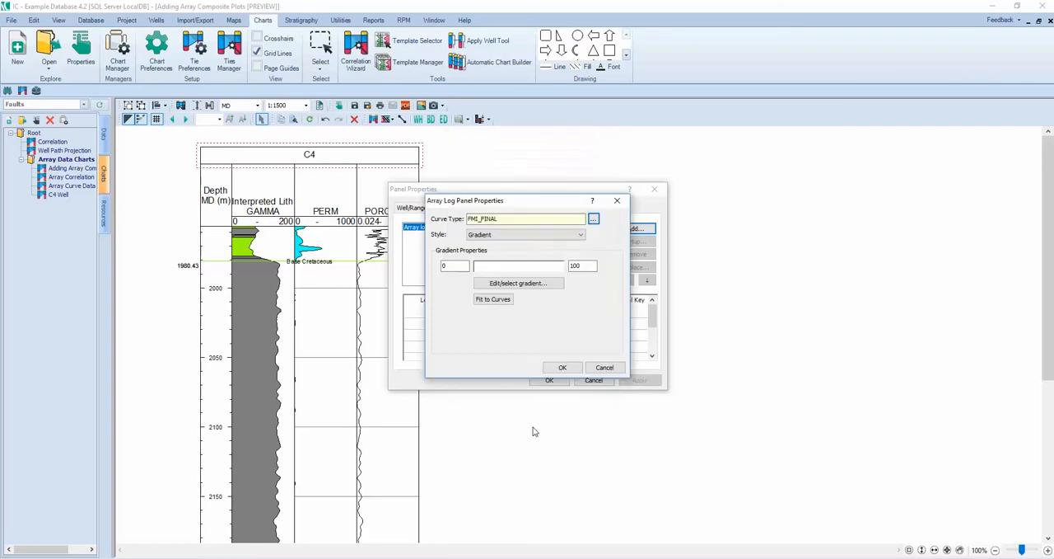
click(533, 237)
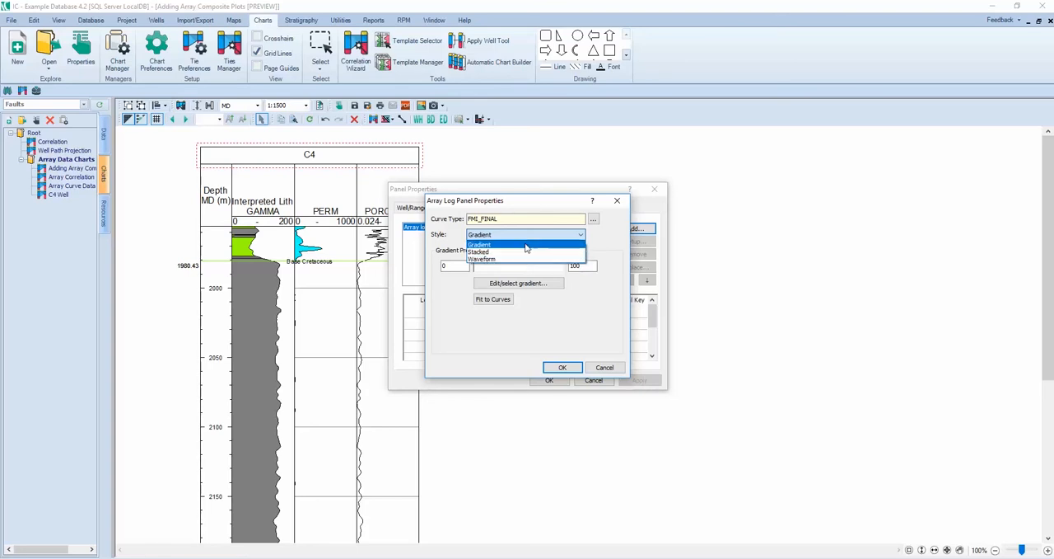
click(527, 240)
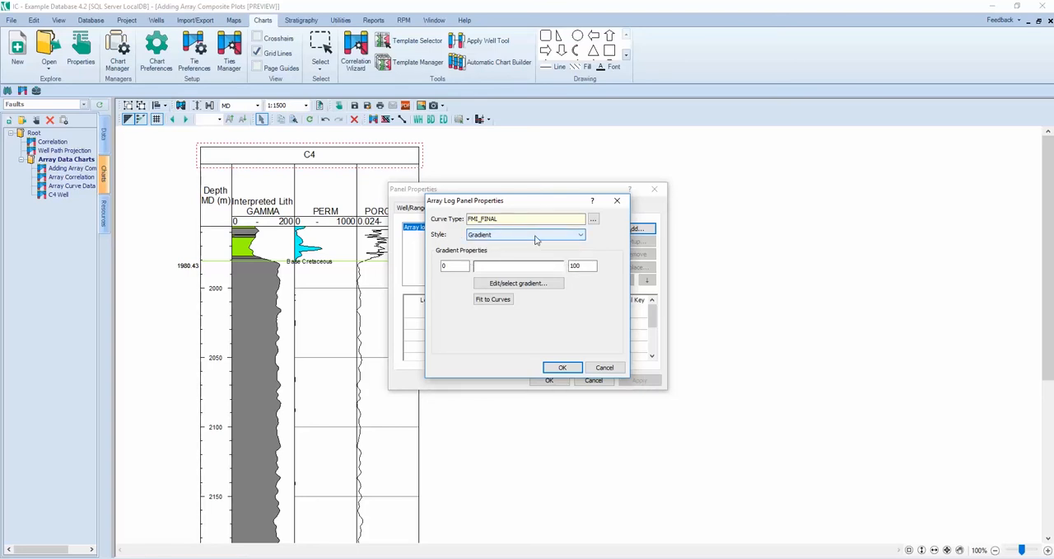
click(519, 284)
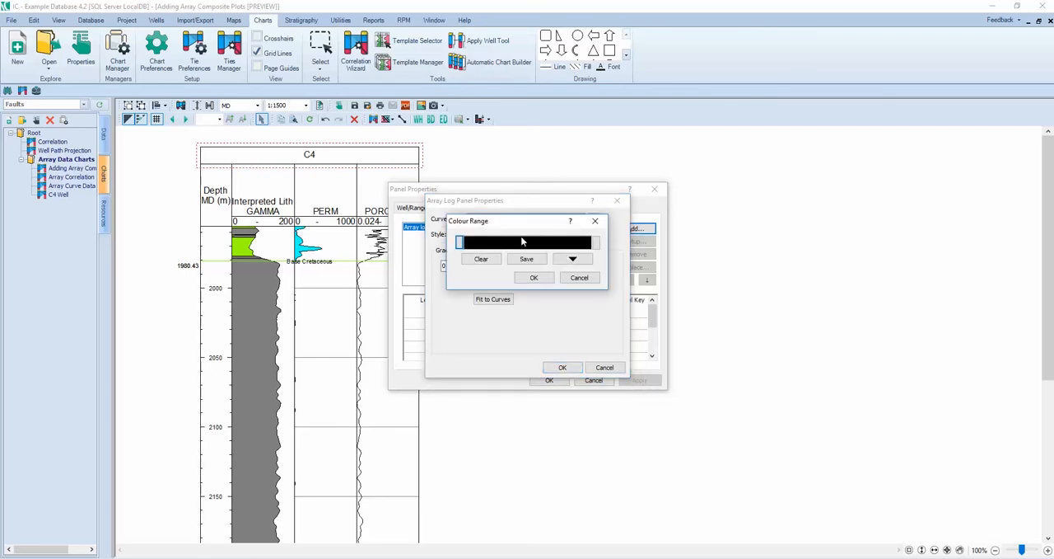
Step: Set the gradient's start colour to light yellow and its end colour to dark red
click(460, 242)
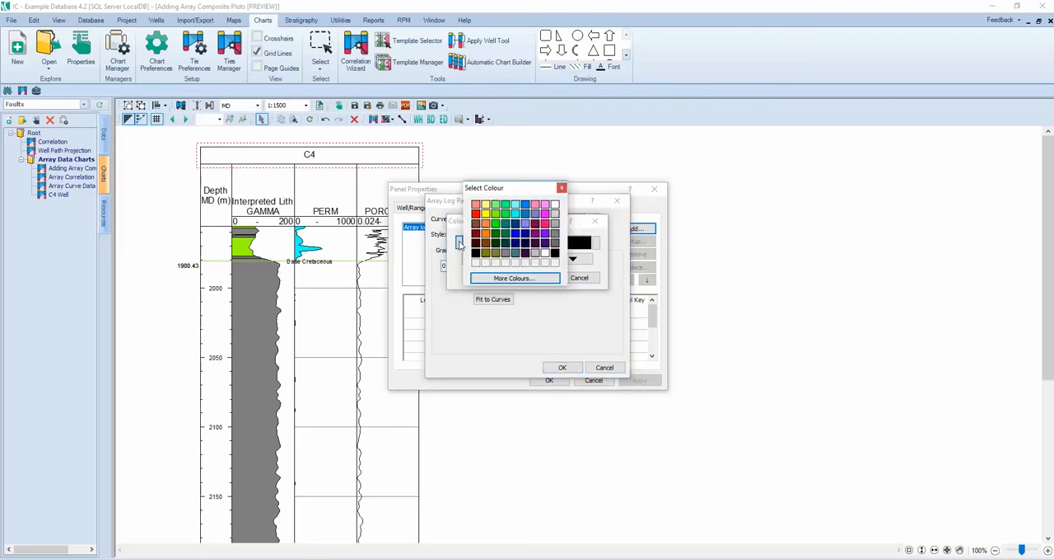
click(486, 205)
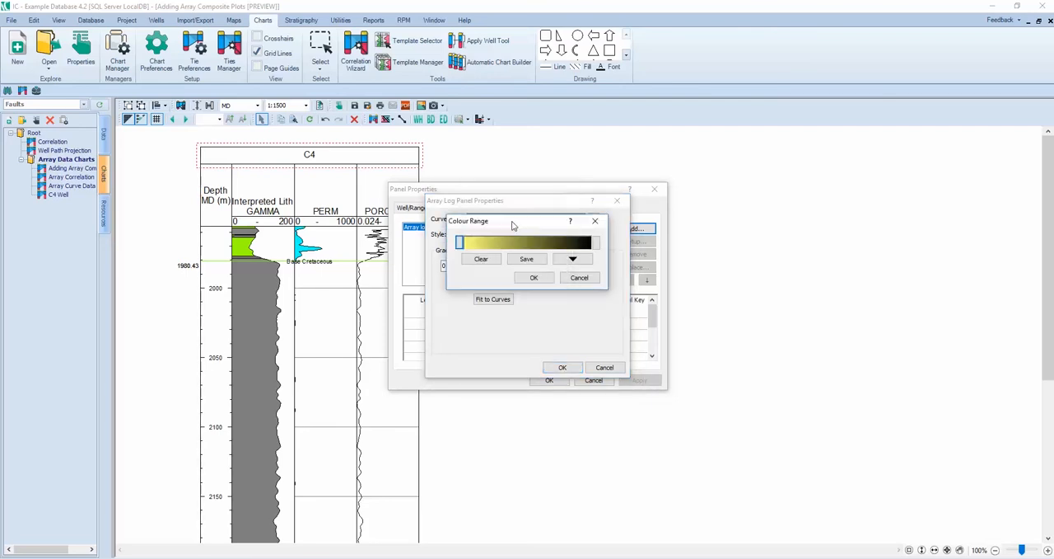
click(595, 245)
click(613, 237)
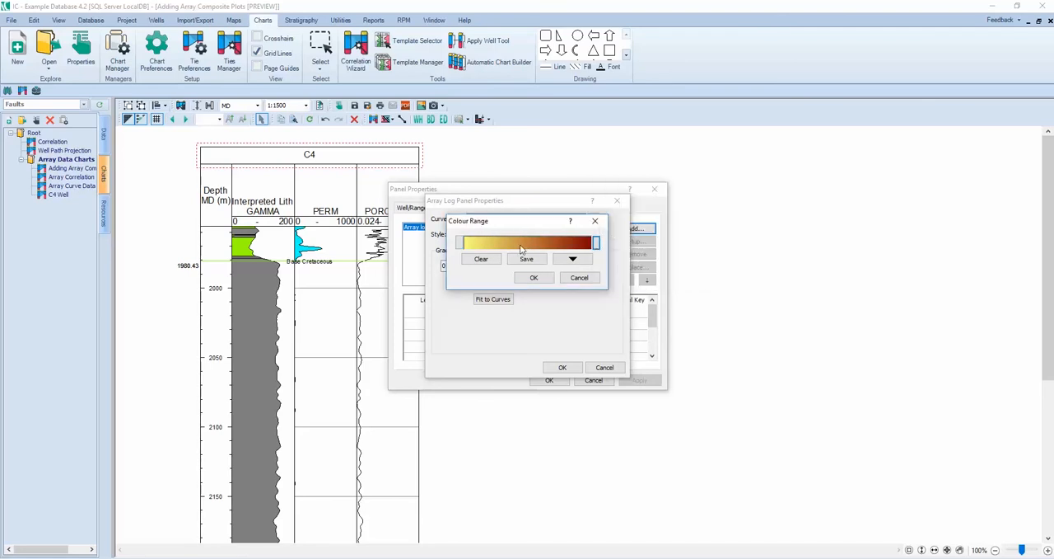
Step: Load the IP palette Schlumberger.pal as the gradient, fit its range to the curves and confirm the new panel
click(576, 260)
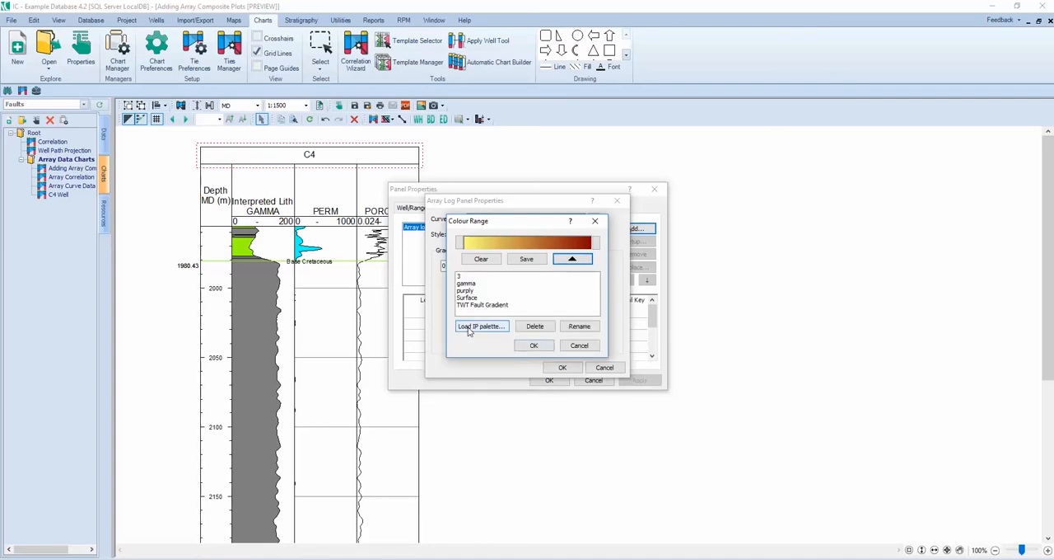
click(470, 328)
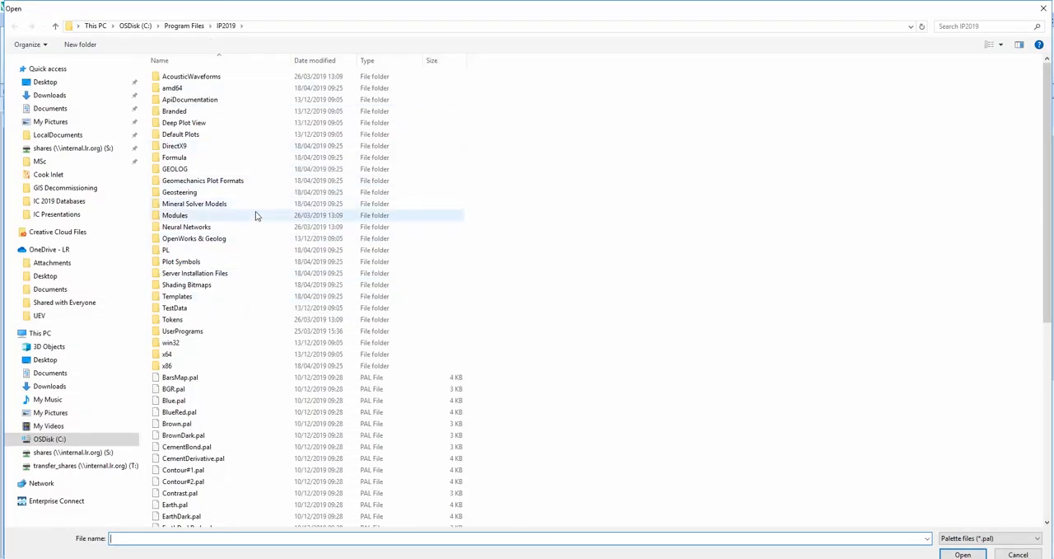
scroll(255, 216, down, 5)
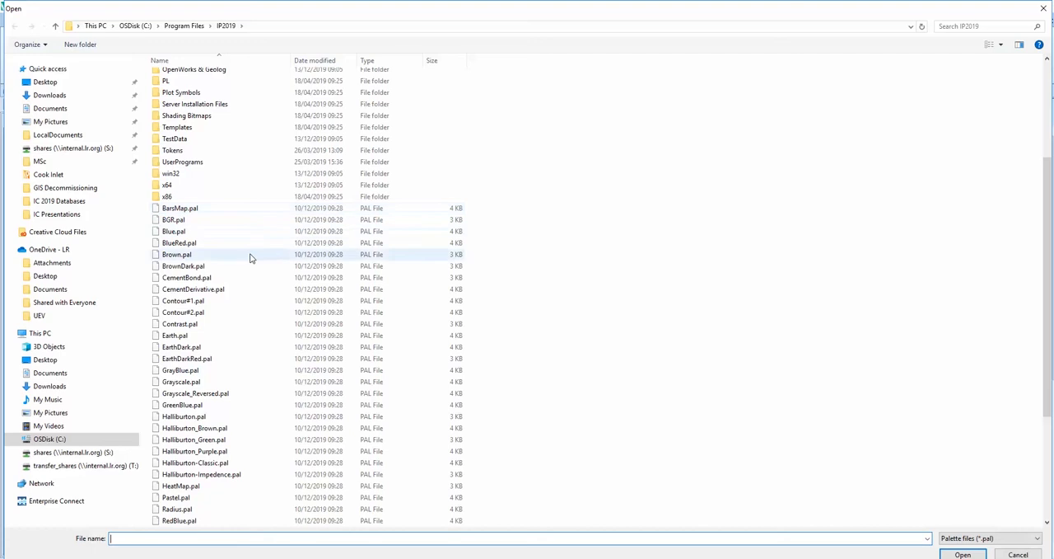
scroll(226, 432, down, 5)
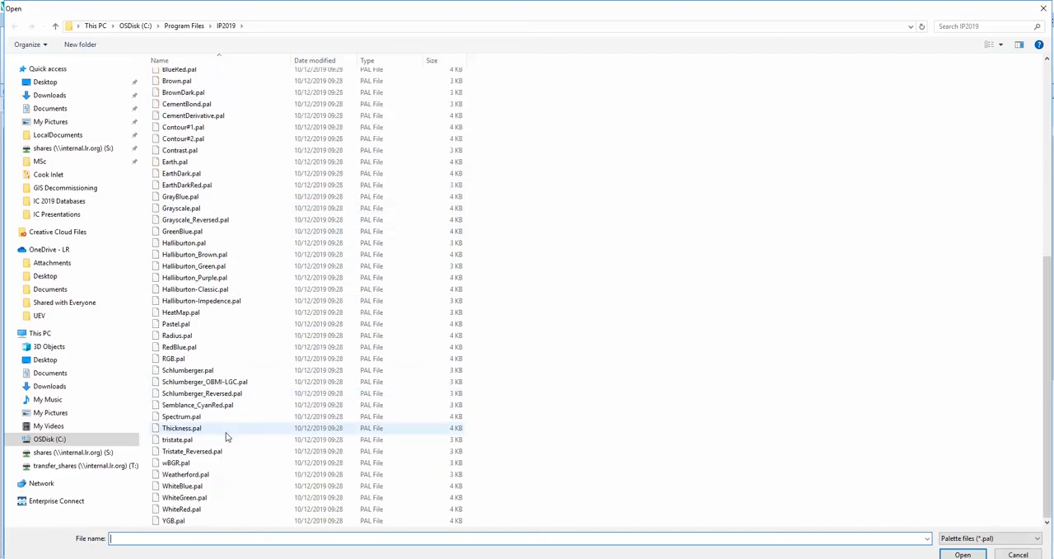
click(212, 371)
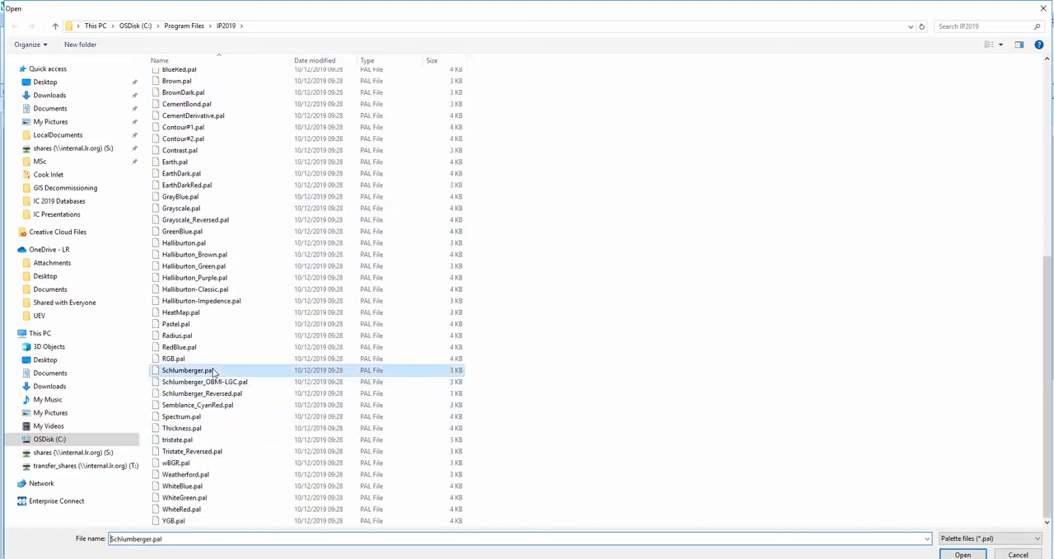
click(965, 554)
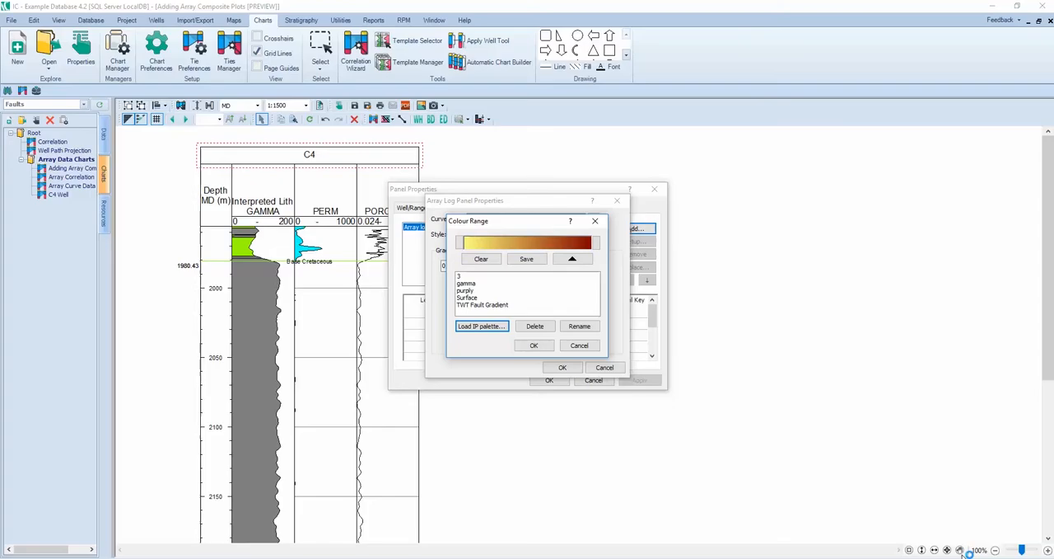
click(535, 347)
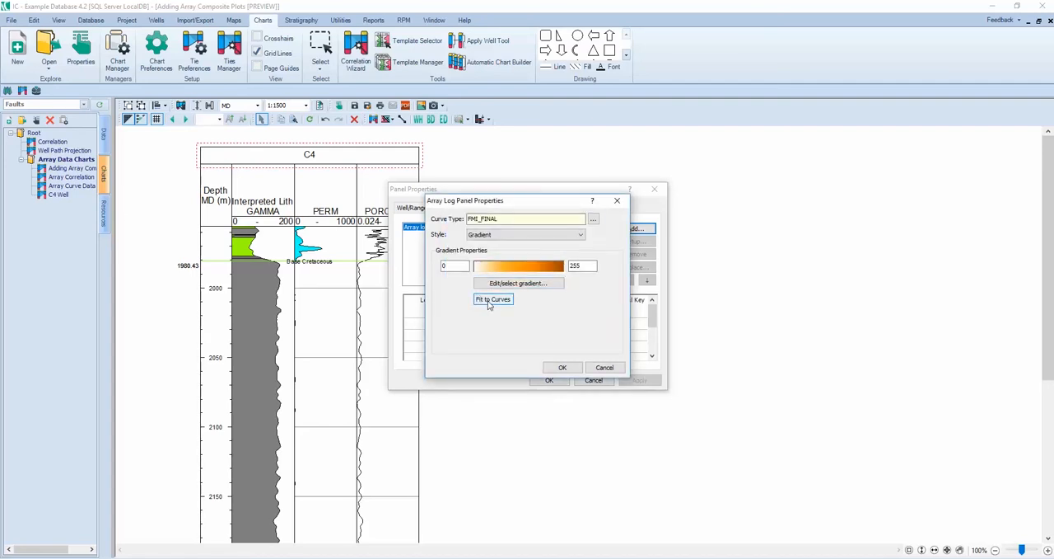
click(562, 367)
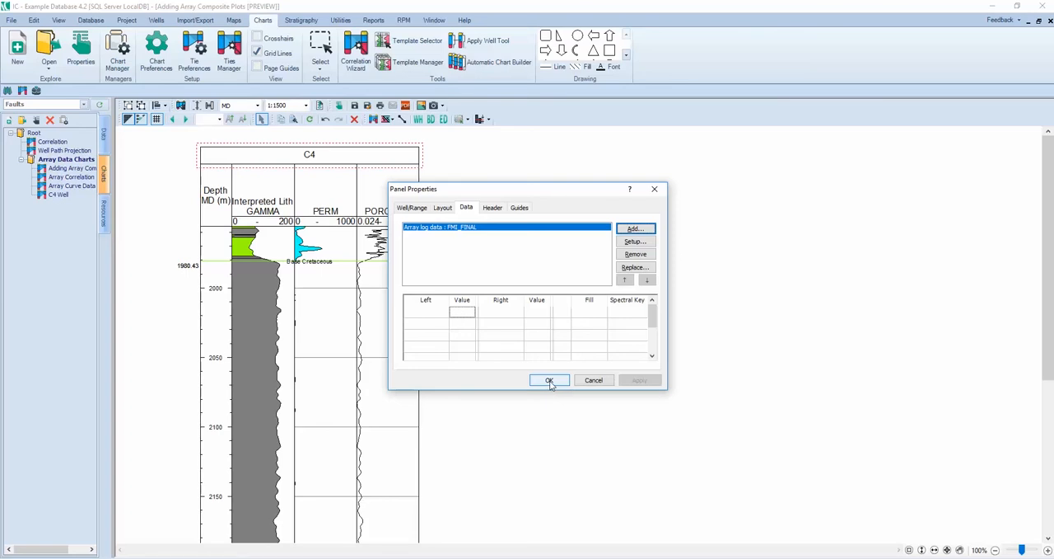
click(551, 382)
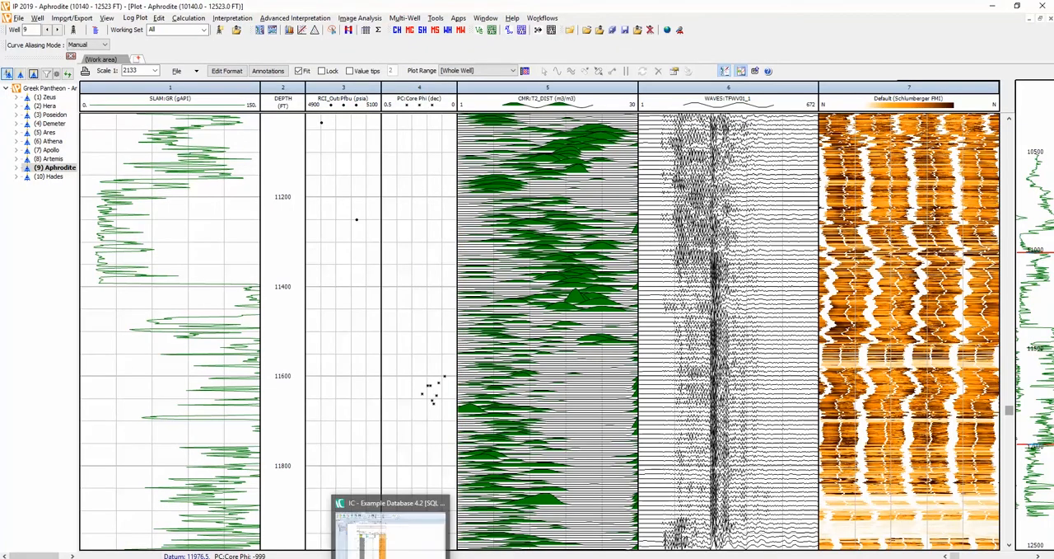
Step: Switch to IC and insert another data panel with an Array log composite in the C4 well
click(391, 557)
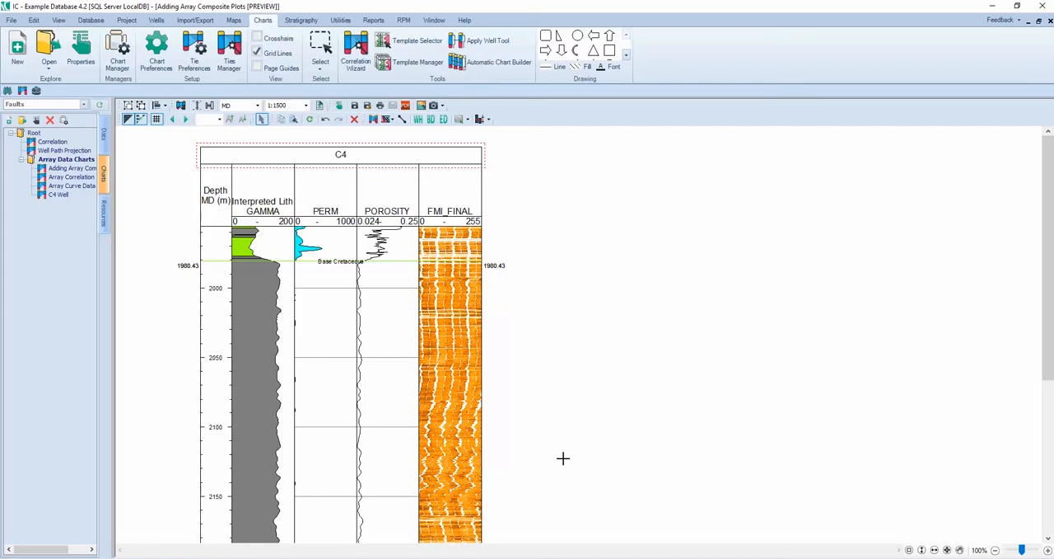
right_click(470, 156)
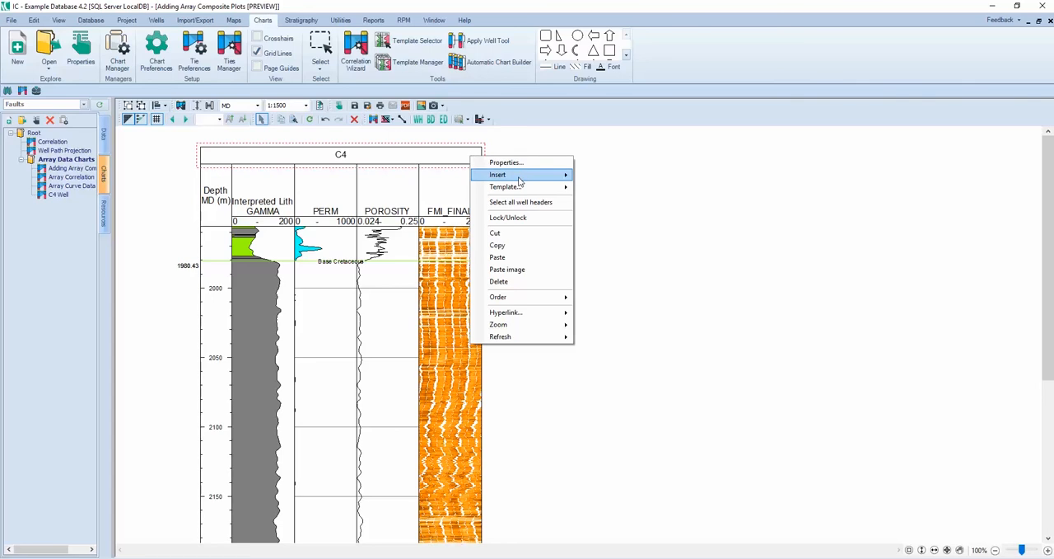
mouse_move(520, 182)
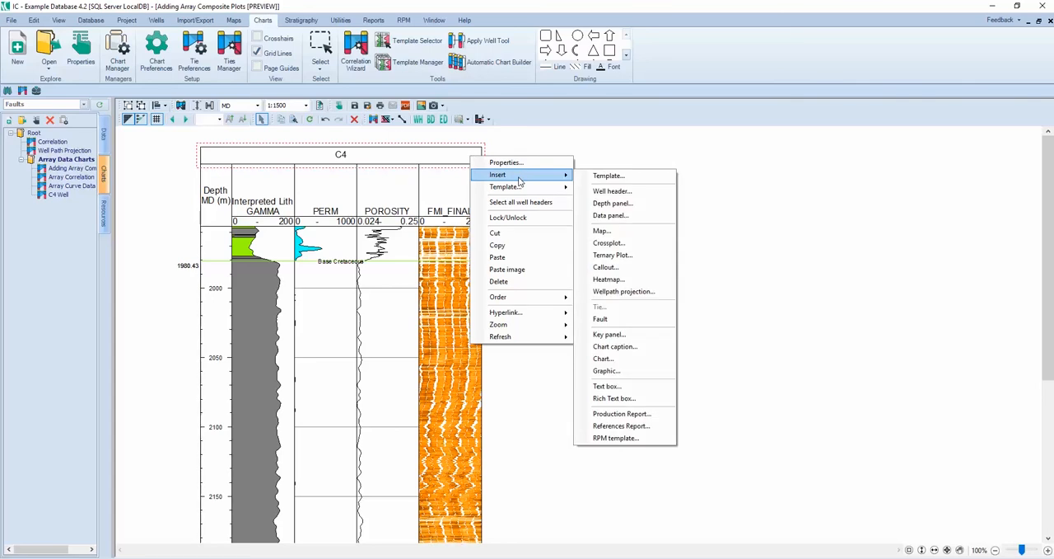
click(620, 216)
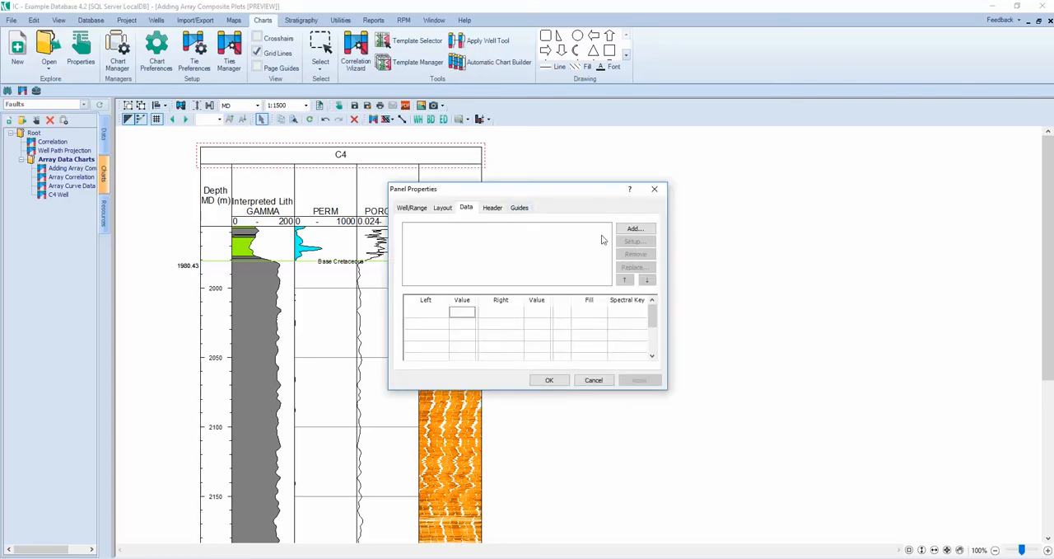
click(633, 231)
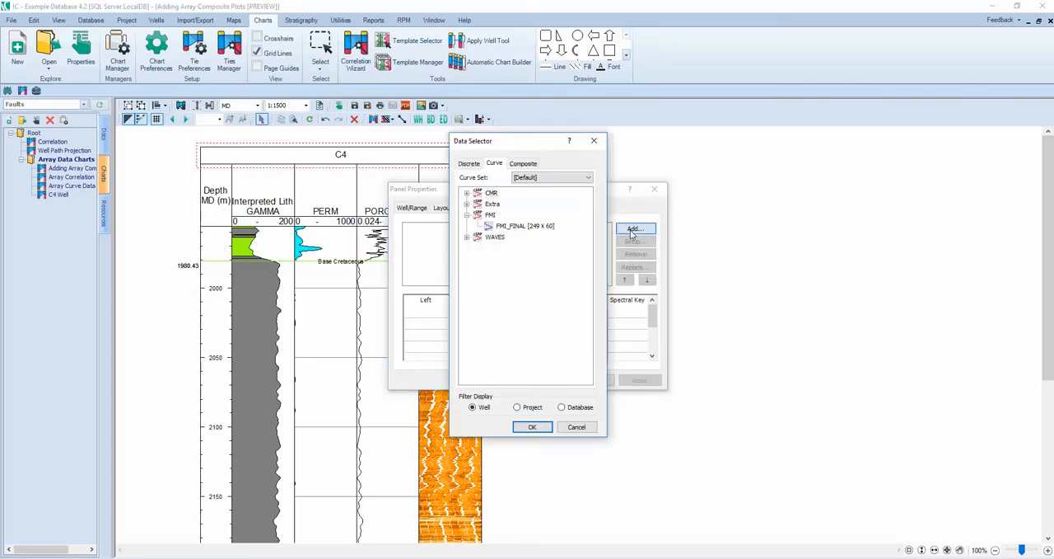
click(525, 165)
click(496, 211)
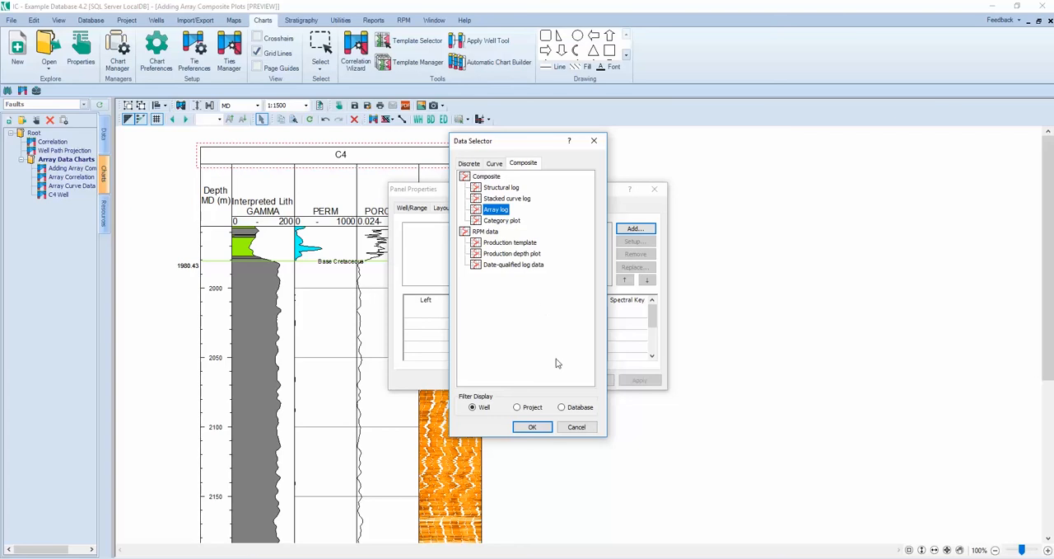
click(536, 427)
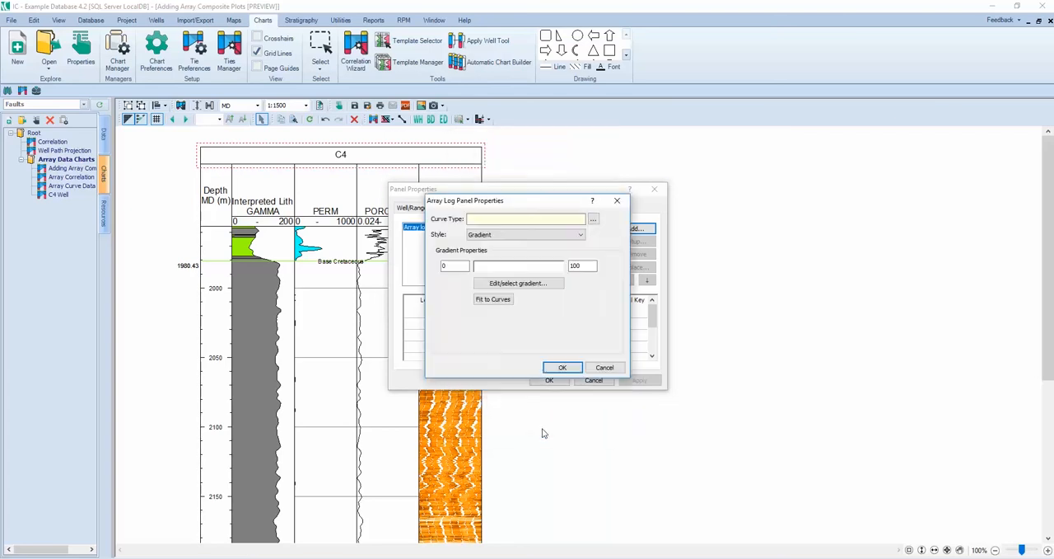
Step: Assign the T2_DIST curve from the CMR group to the new array log
click(595, 221)
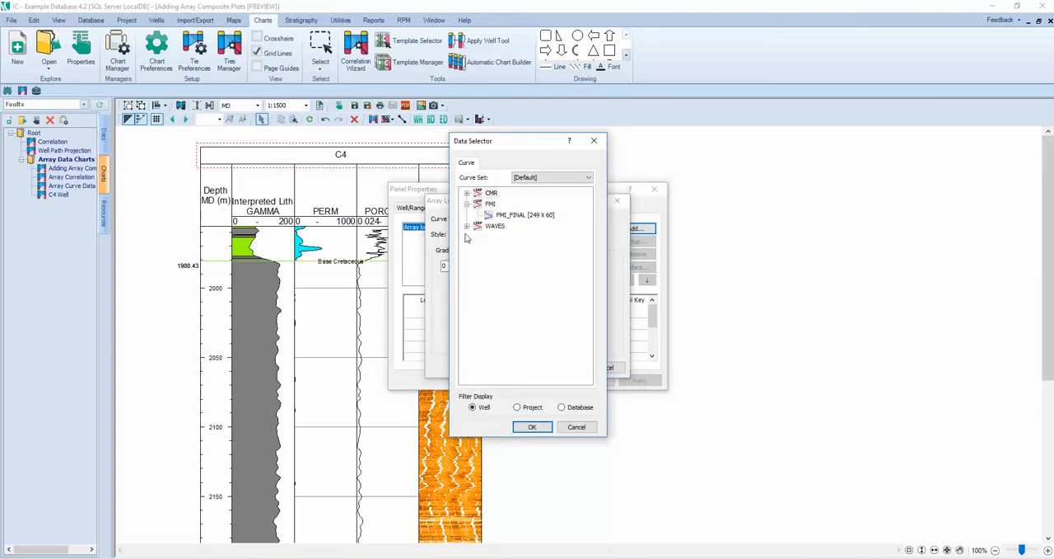
click(467, 192)
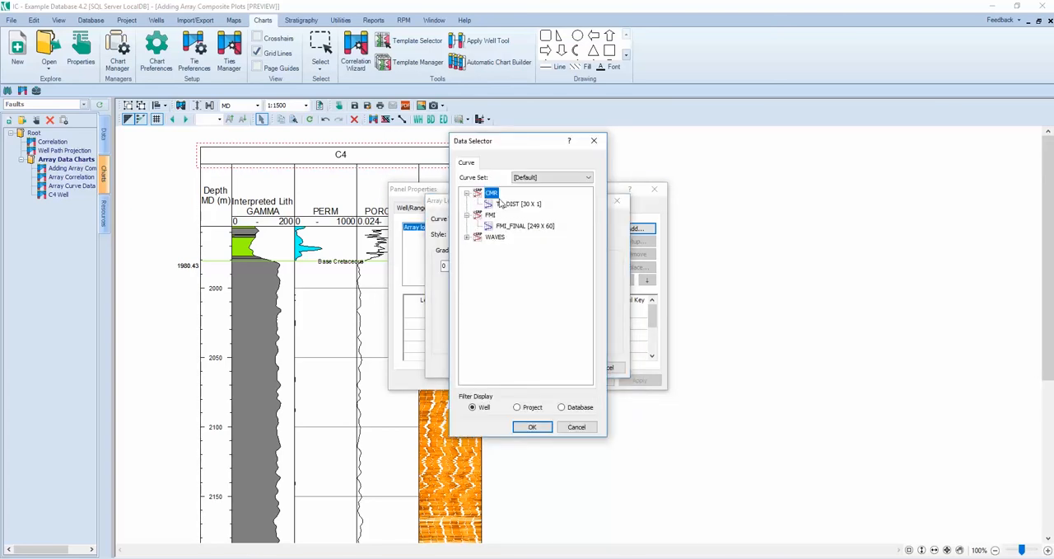
click(500, 205)
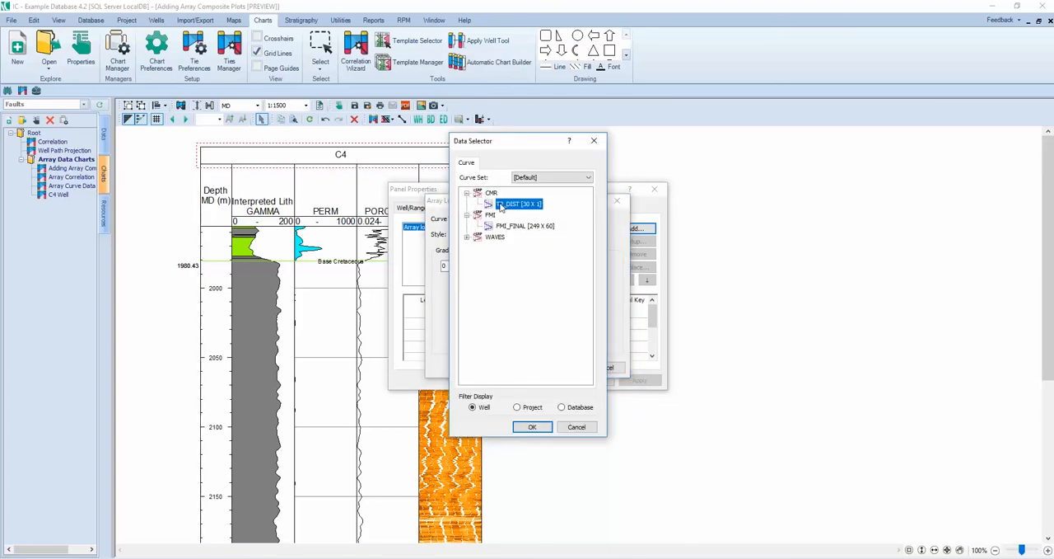
click(534, 428)
Step: Display the T2_DIST array log in the Waveform style and fit its range to the curves
click(517, 234)
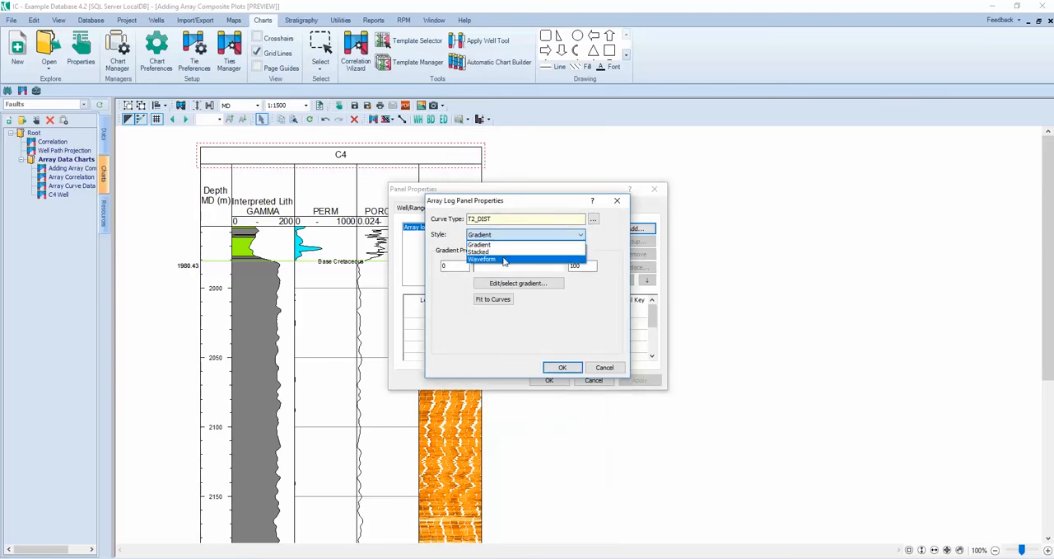
click(504, 259)
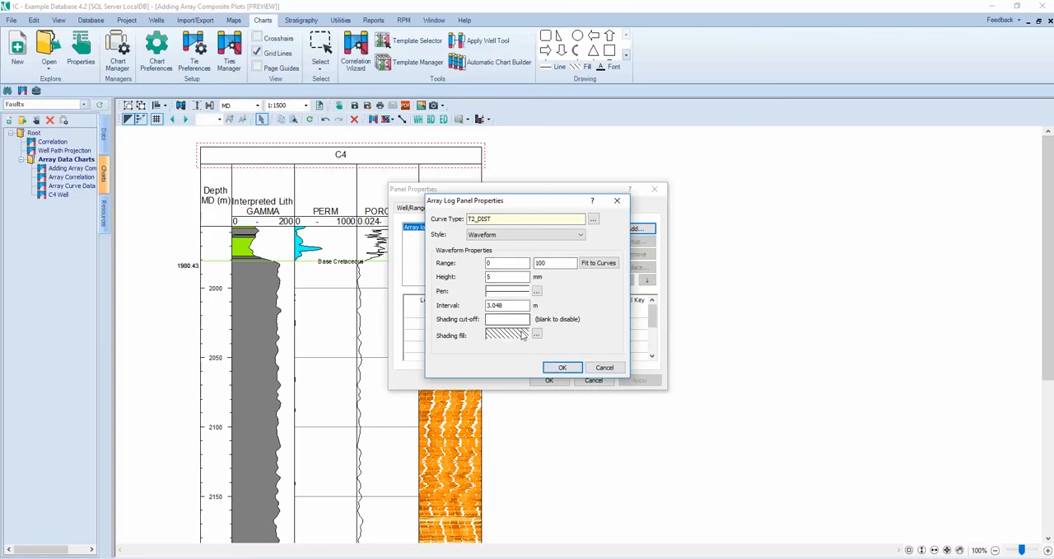
click(590, 263)
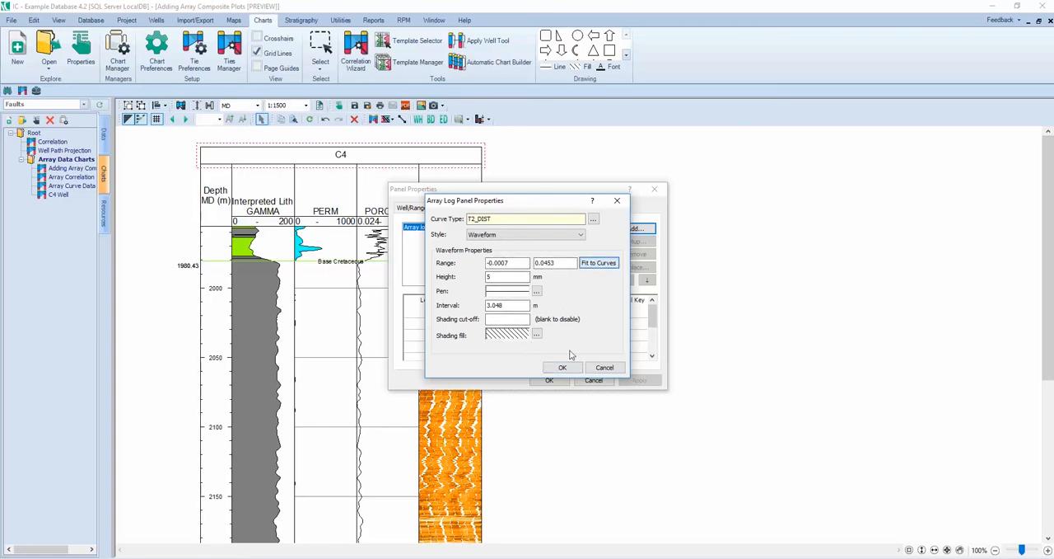
Step: Set the waveform's shading cut-off to 0 with a solid dark green shading fill and confirm the new panel
click(516, 321)
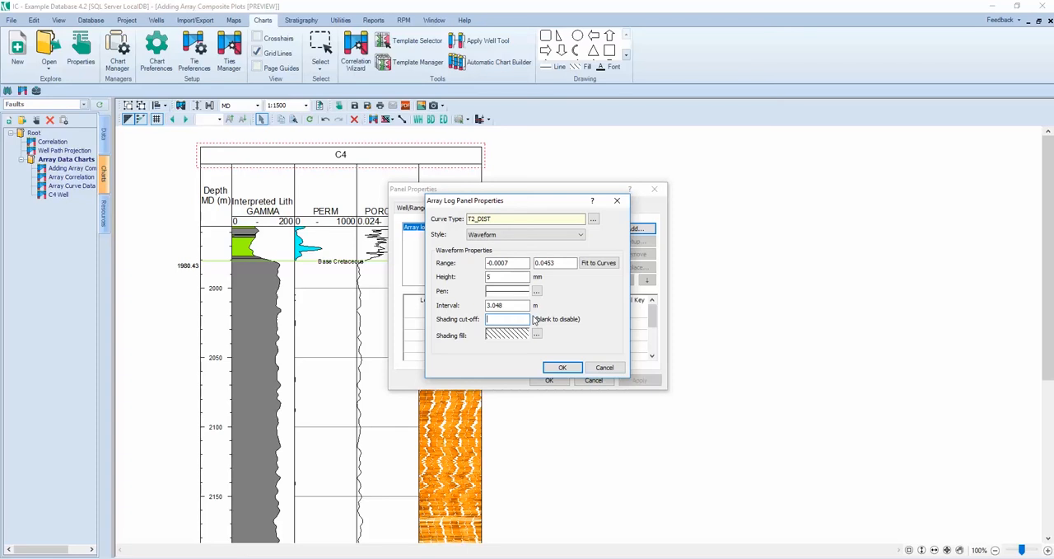
text(0)
click(537, 338)
click(529, 314)
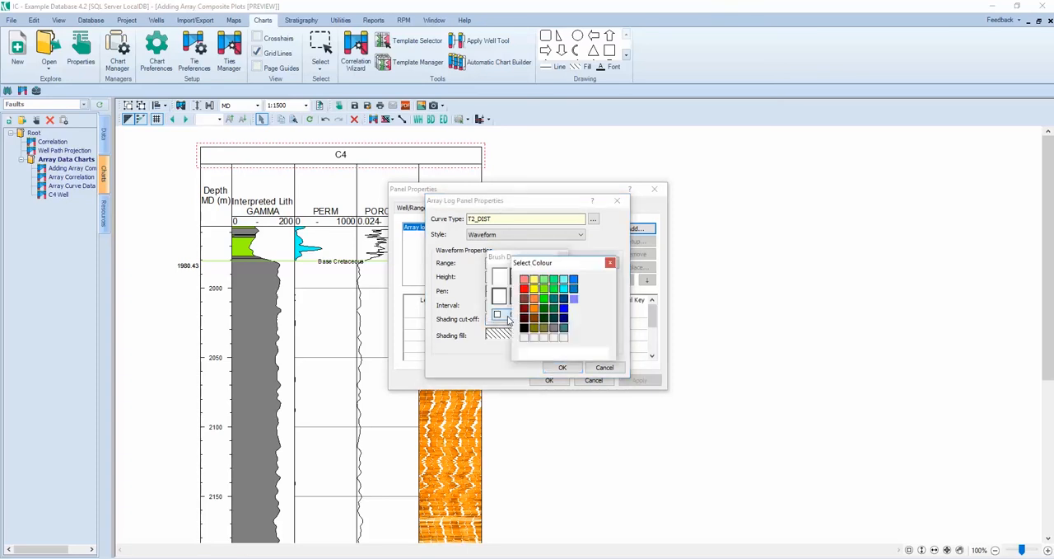
click(544, 308)
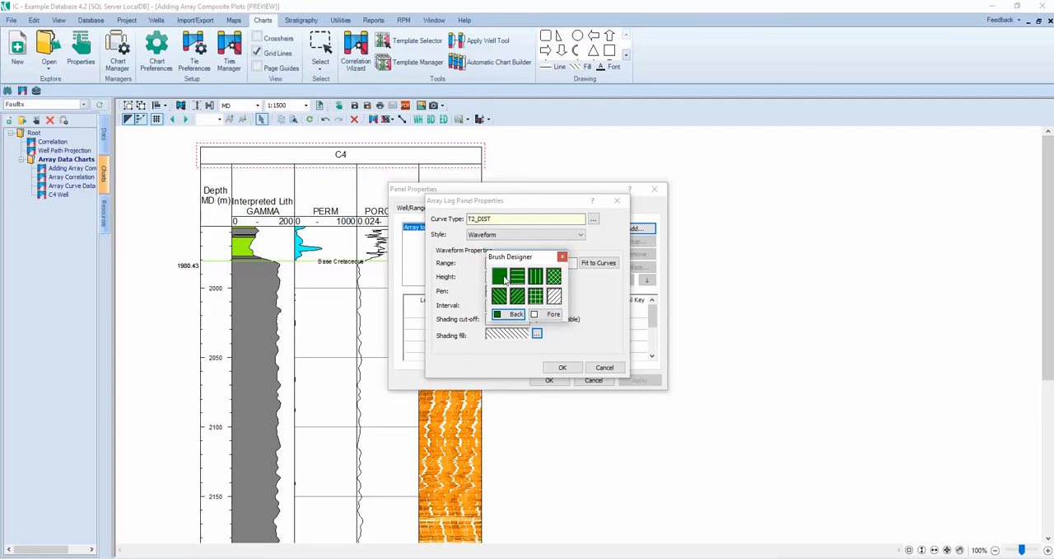
click(509, 314)
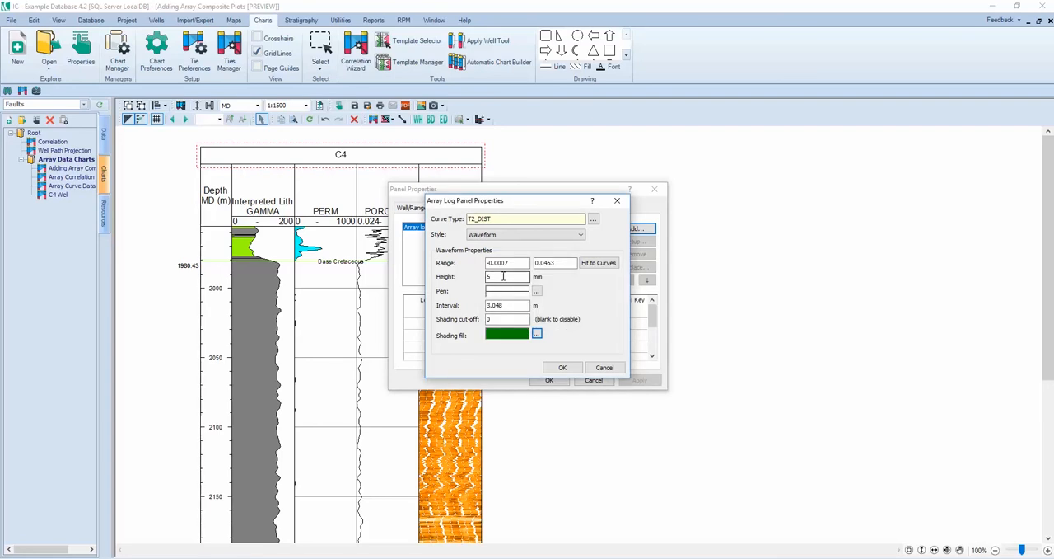
click(564, 367)
click(549, 379)
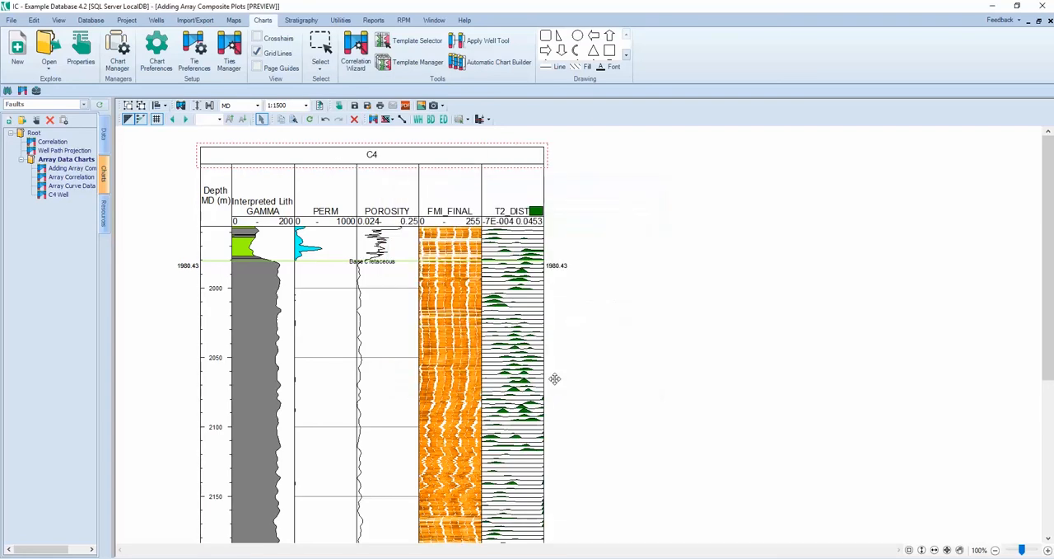